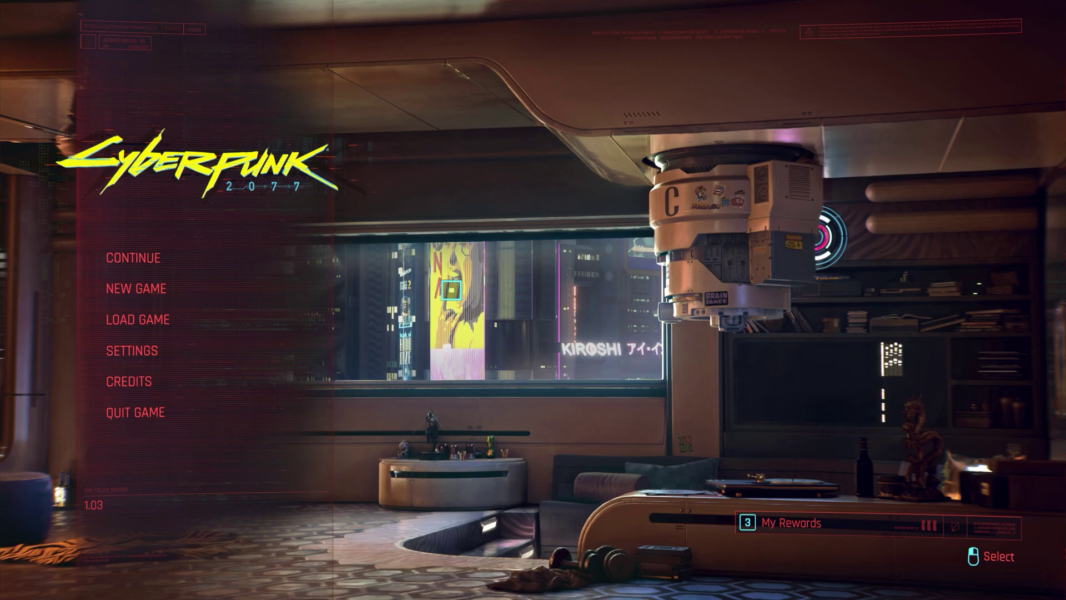
Step: Open the game settings and review the Video, Graphics and Gameplay options, finishing on the Graphics options
click(126, 355)
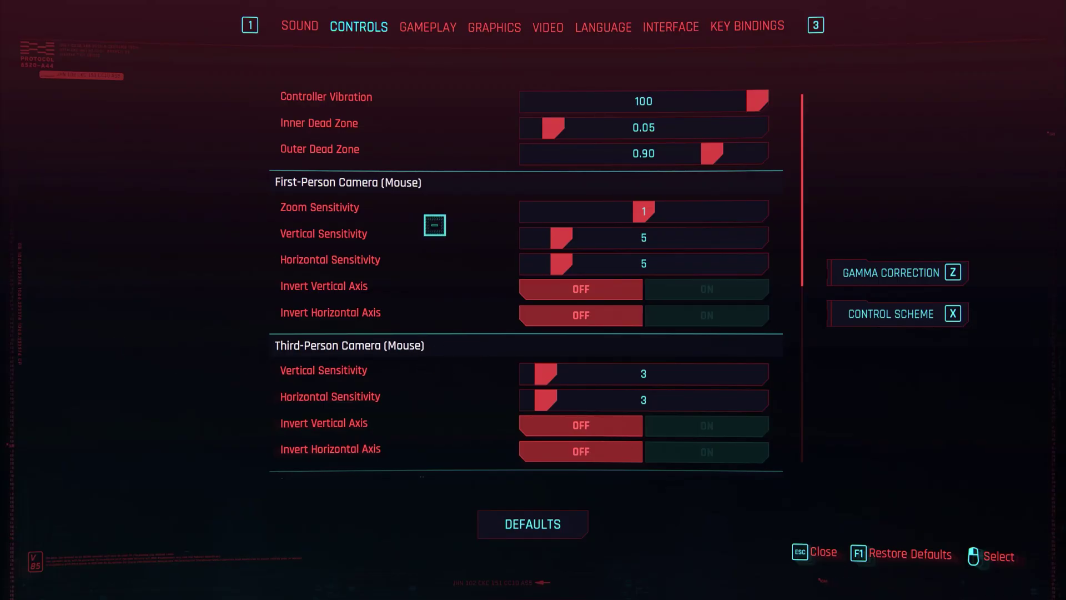
click(547, 28)
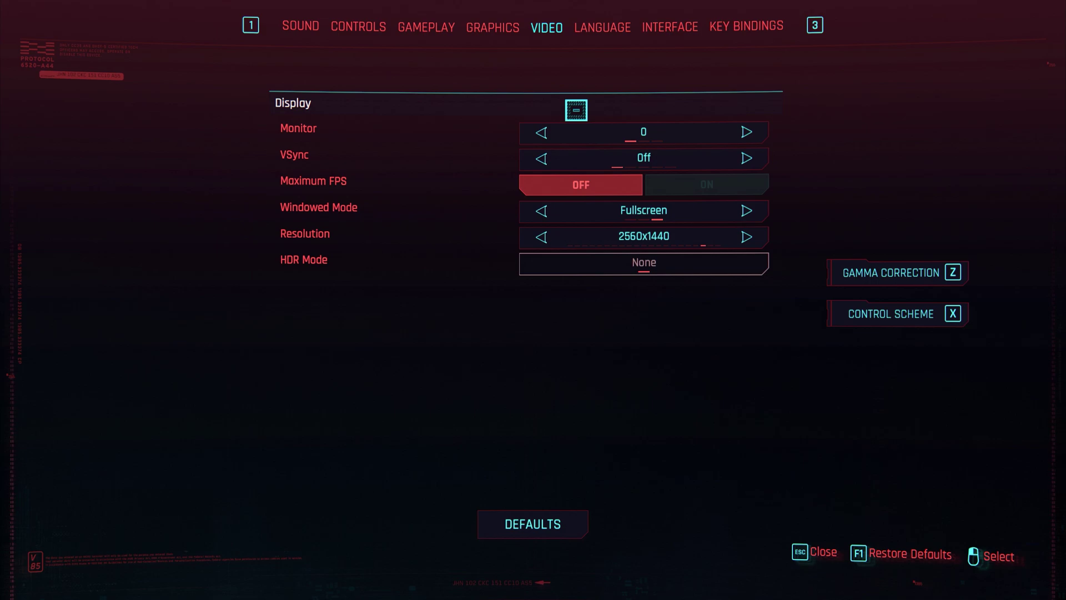
click(491, 22)
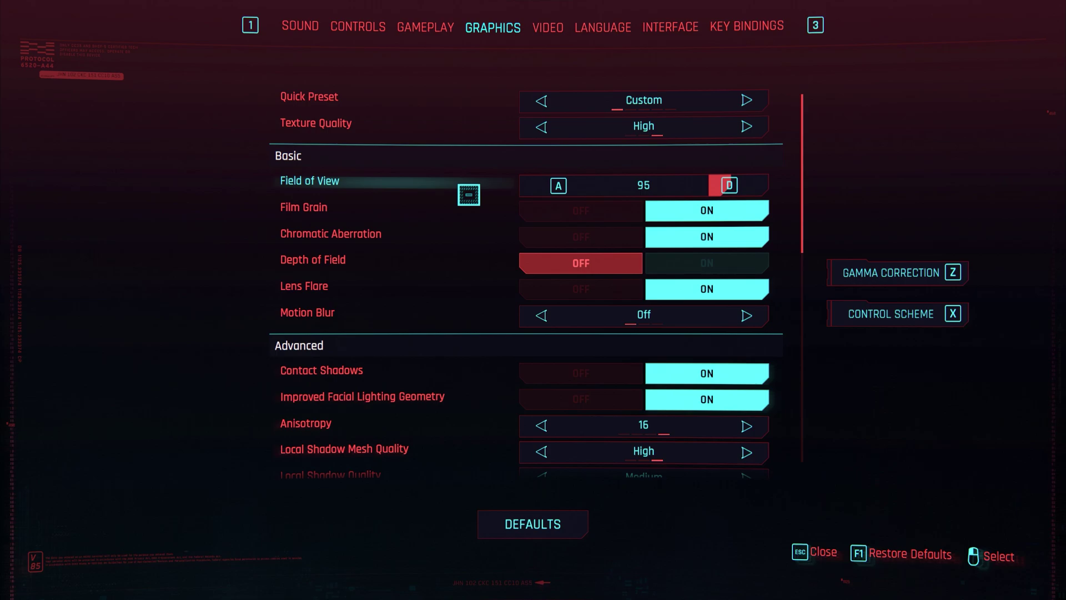
click(430, 27)
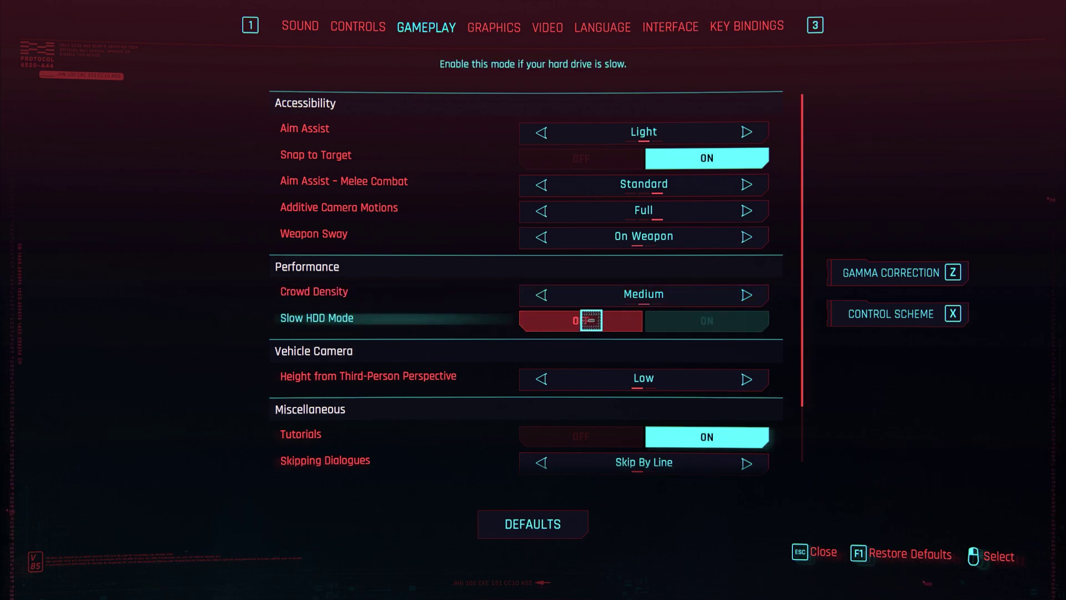
click(496, 24)
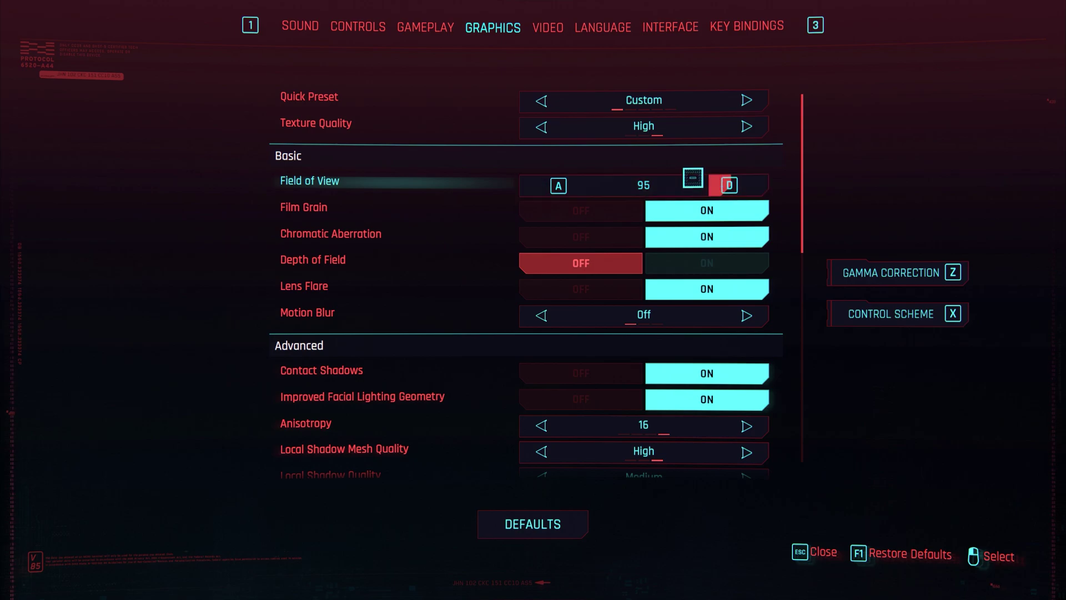
Step: Try a Field of View of 80 and return it to 95
drag(638, 181, 610, 186)
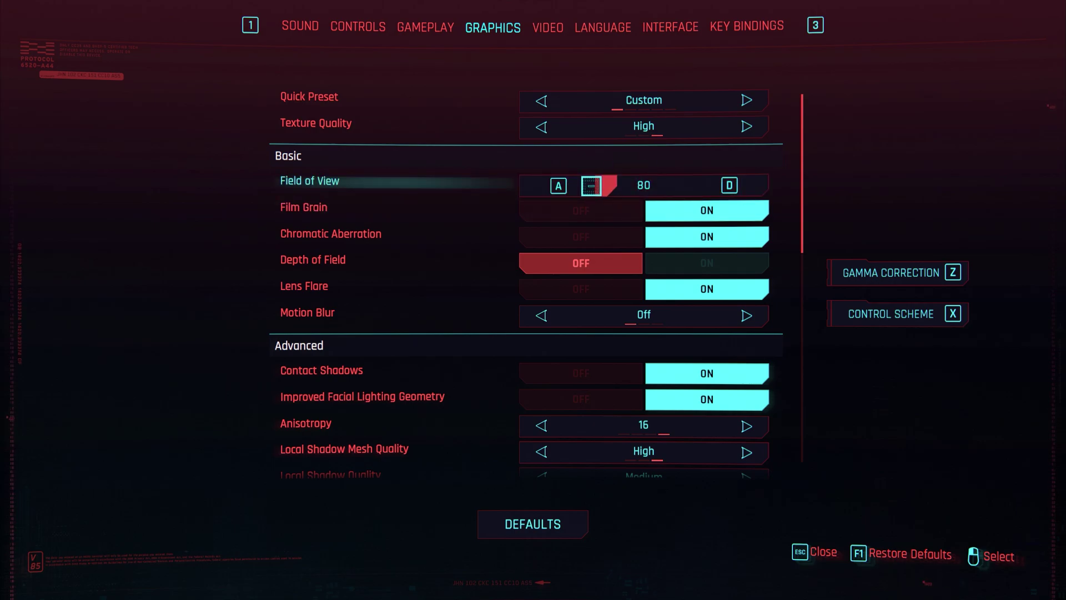
drag(602, 186, 719, 189)
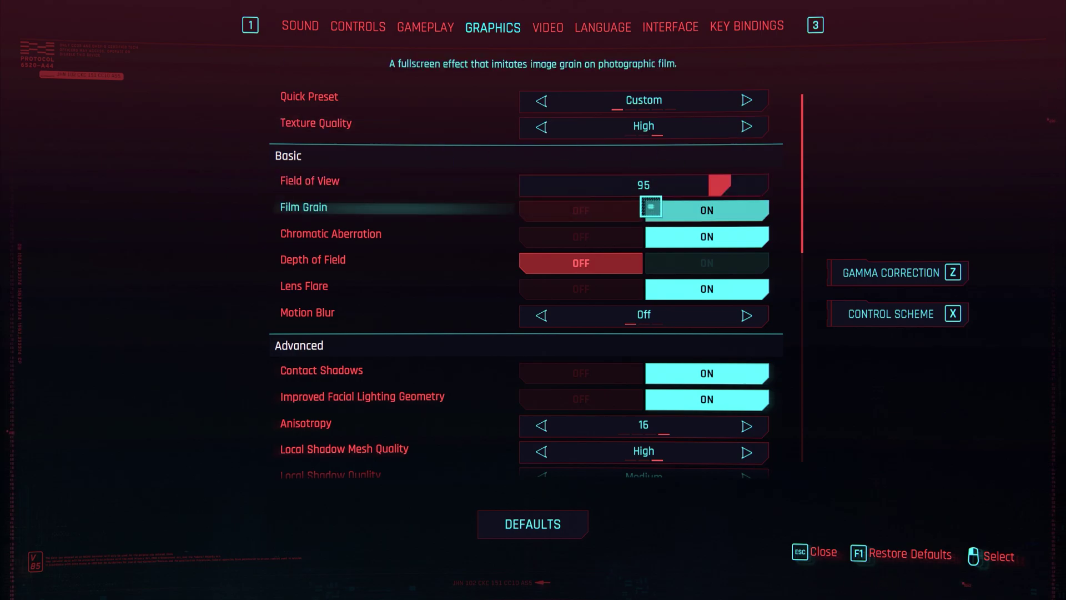
mouse_move(733, 185)
mouse_down()
mouse_move(791, 179)
mouse_move(733, 185)
mouse_up()
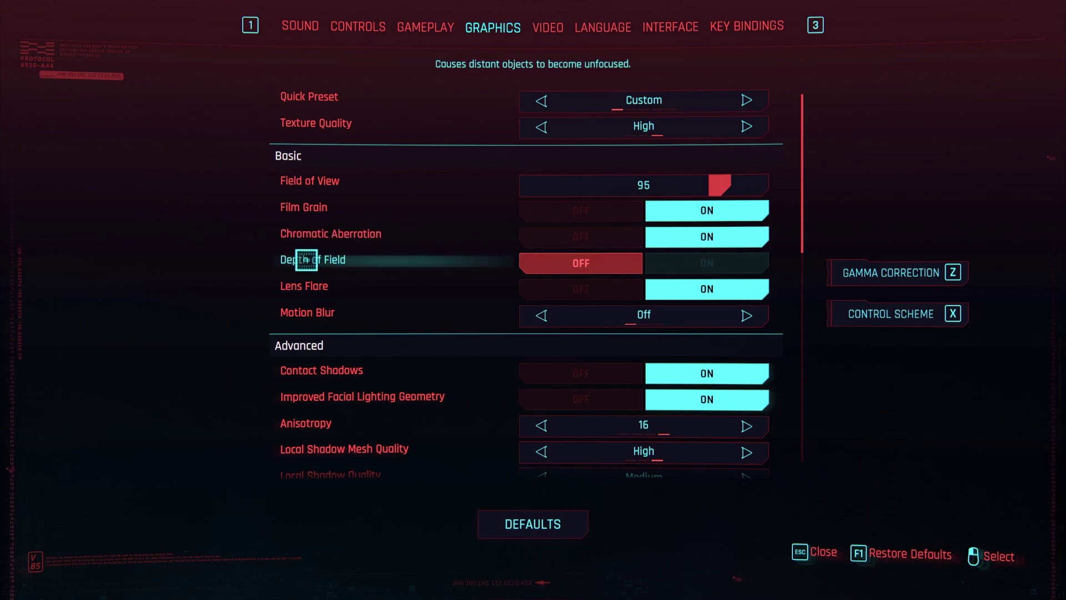
Step: Examine the basic and advanced graphics settings from Depth of Field down to Screen Space Reflections Quality
scroll(294, 261, down, 1)
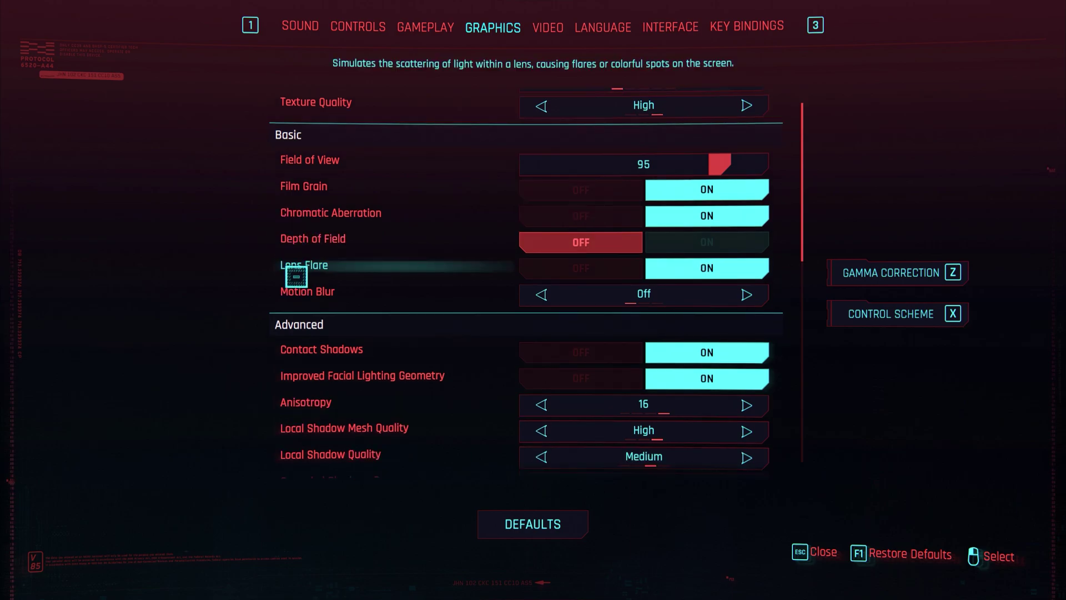
scroll(304, 266, down, 1)
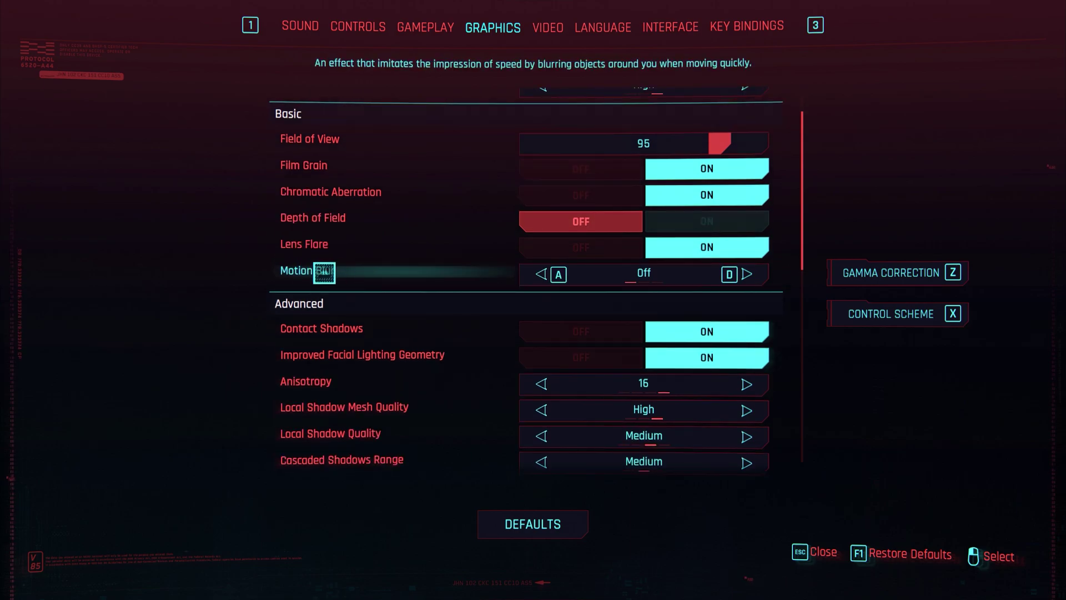
scroll(324, 272, down, 5)
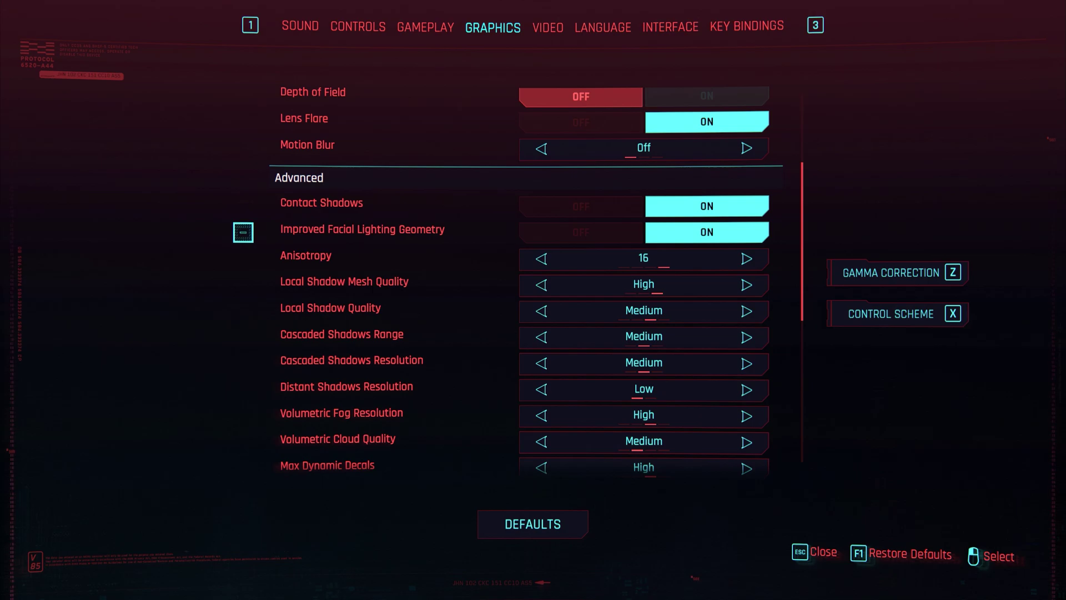
scroll(253, 225, down, 1)
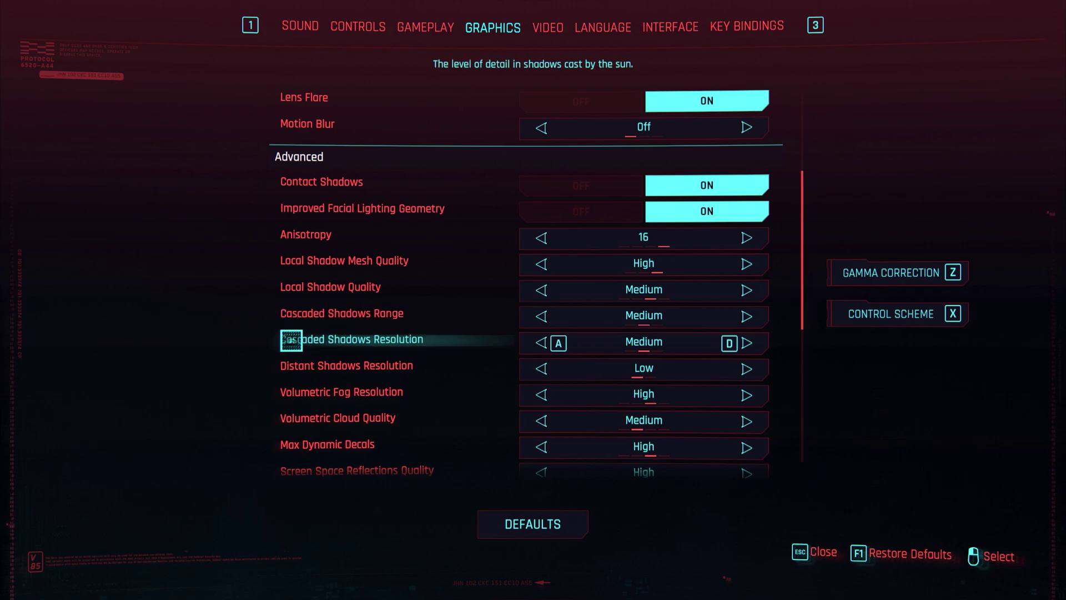
scroll(290, 341, down, 1)
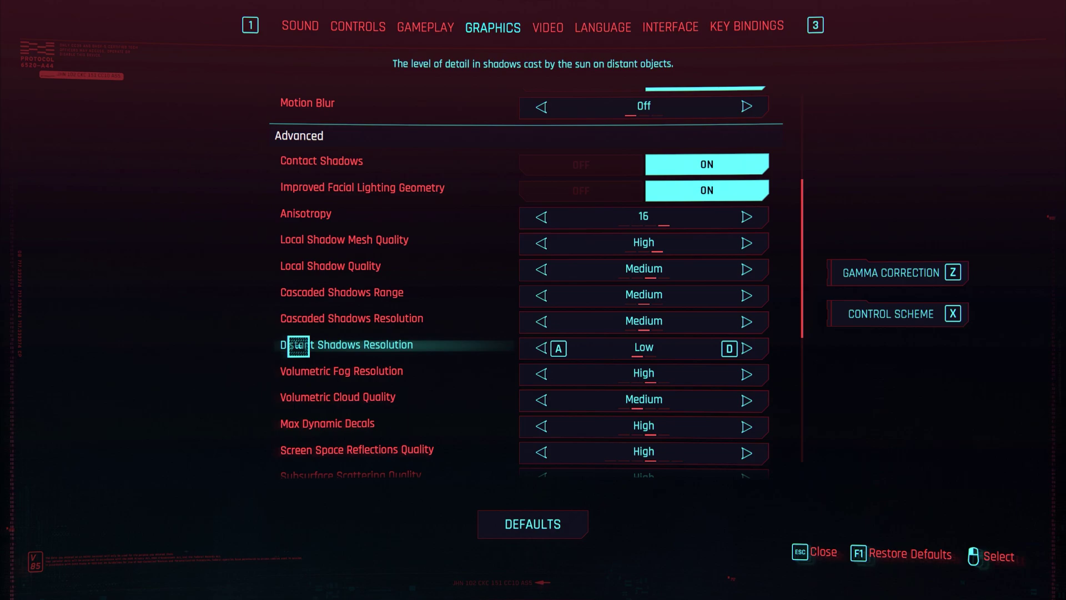
scroll(277, 346, down, 1)
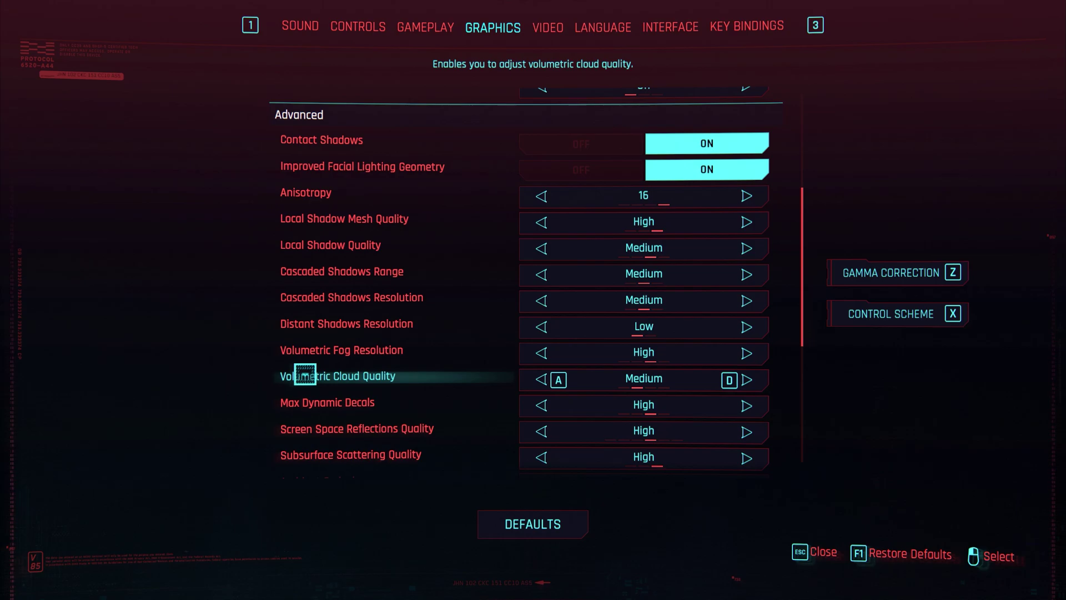
scroll(302, 371, down, 1)
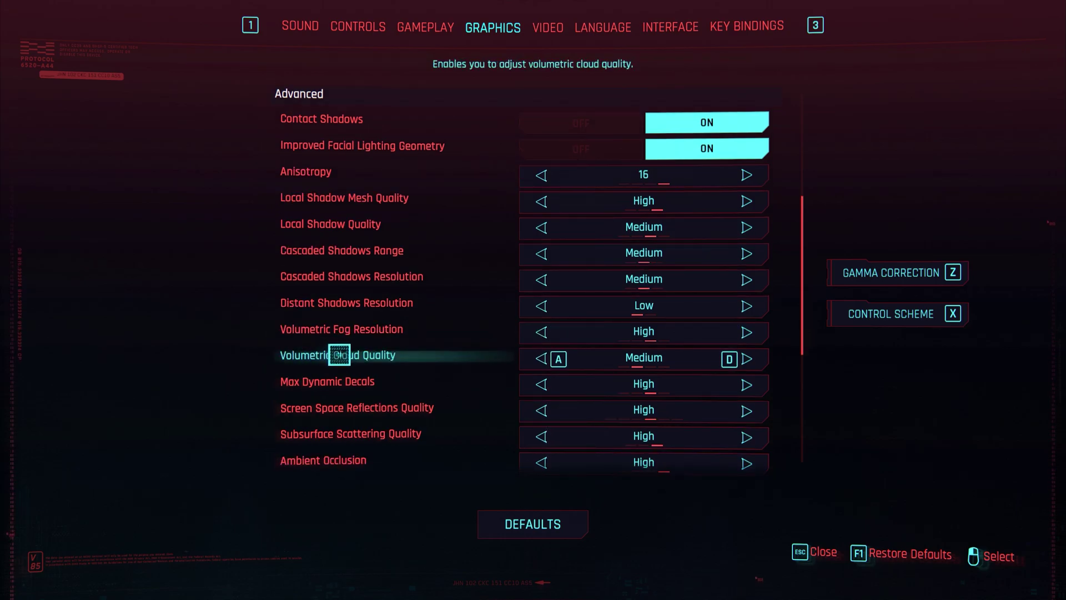
scroll(339, 355, down, 3)
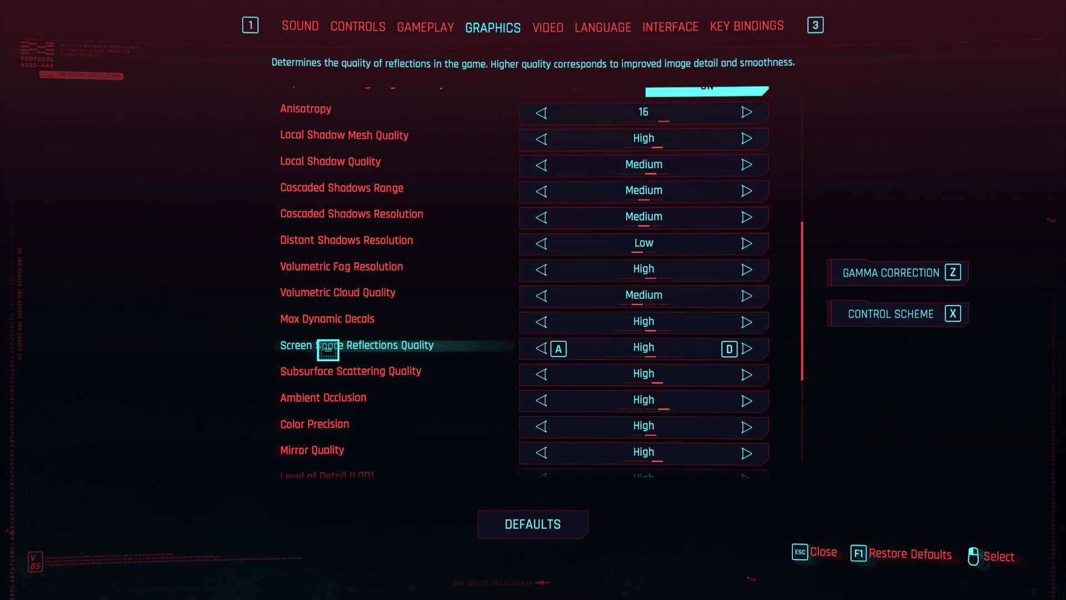
Step: Try the Ultra and Psycho levels for Screen Space Reflections Quality and return it to High
click(734, 349)
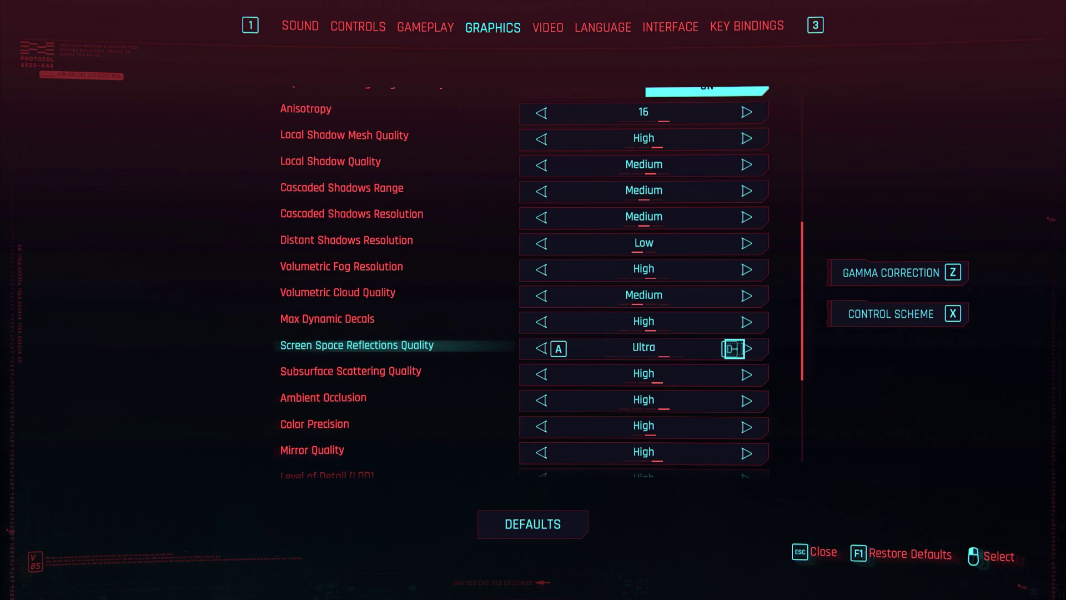
click(540, 348)
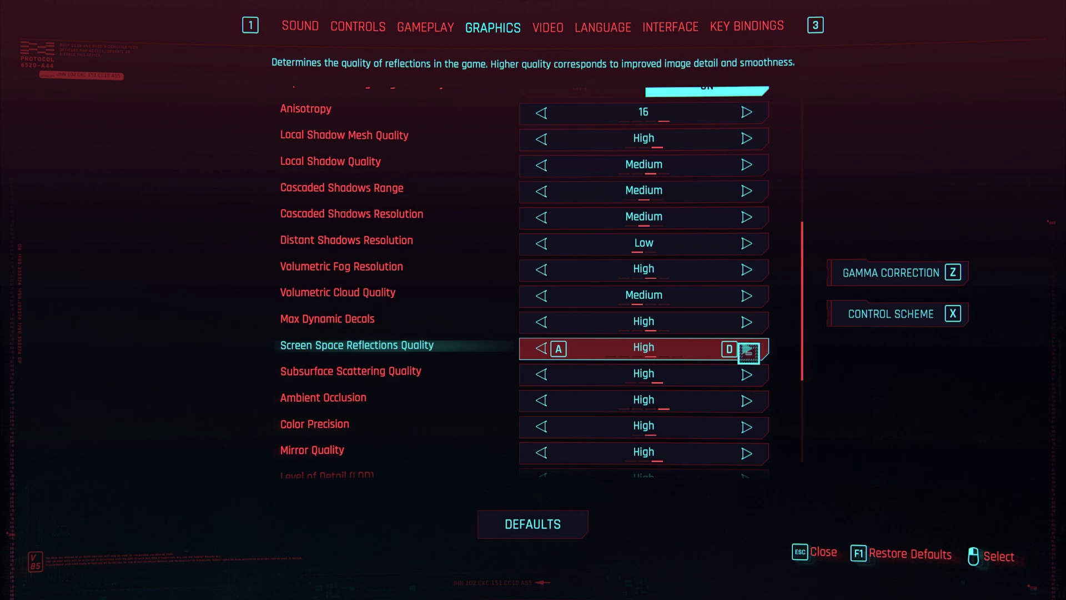
click(734, 350)
click(735, 350)
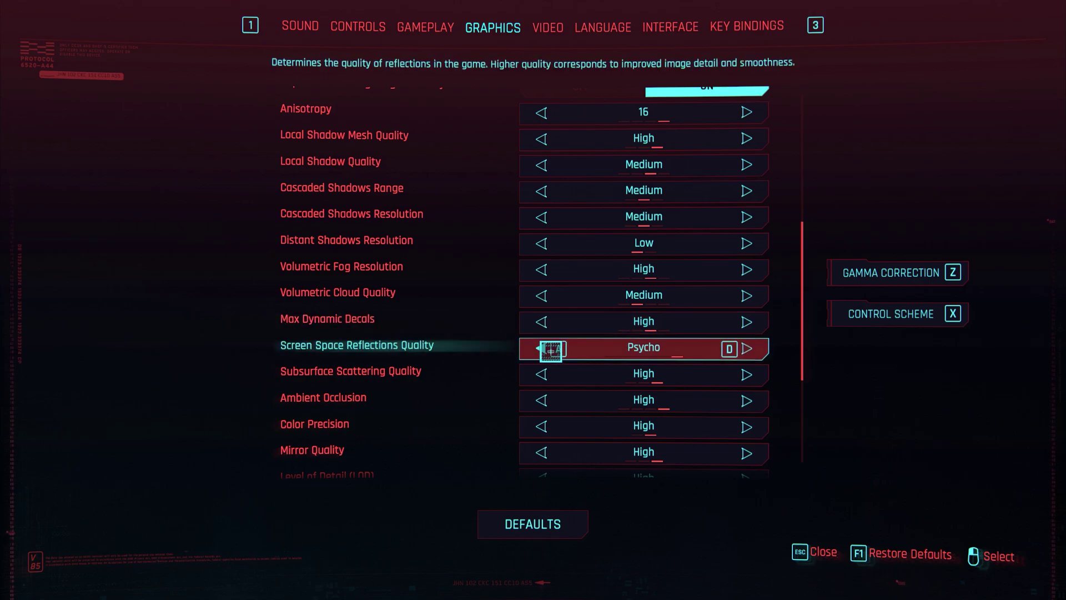
click(541, 348)
click(542, 348)
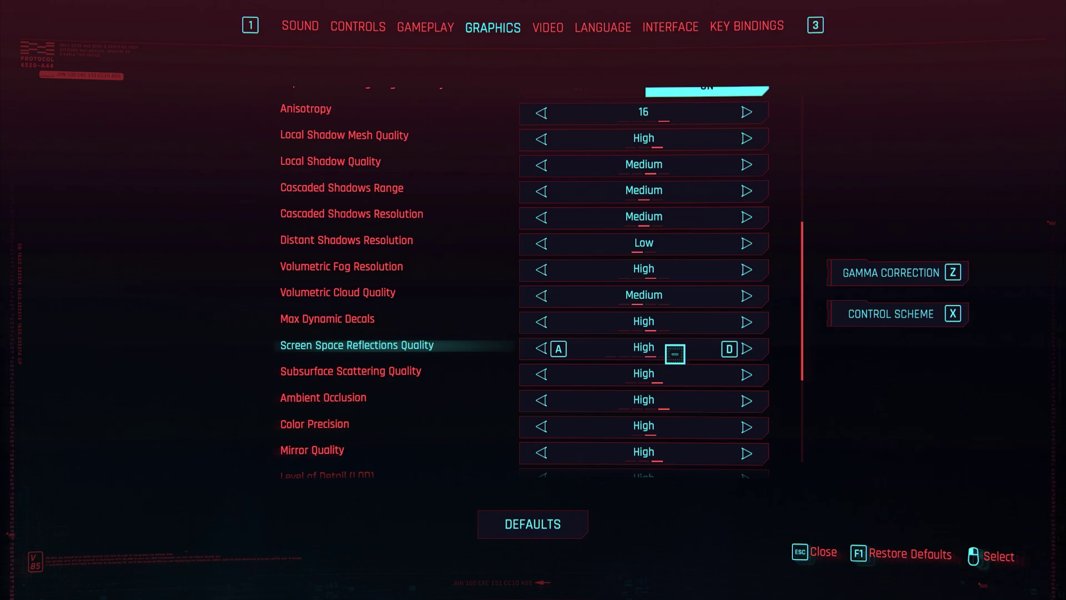
Step: Examine the remaining advanced graphics settings from Subsurface Scattering Quality through Level of Detail, plus the Ray Tracing and Resolution Scaling options
scroll(675, 354, down, 1)
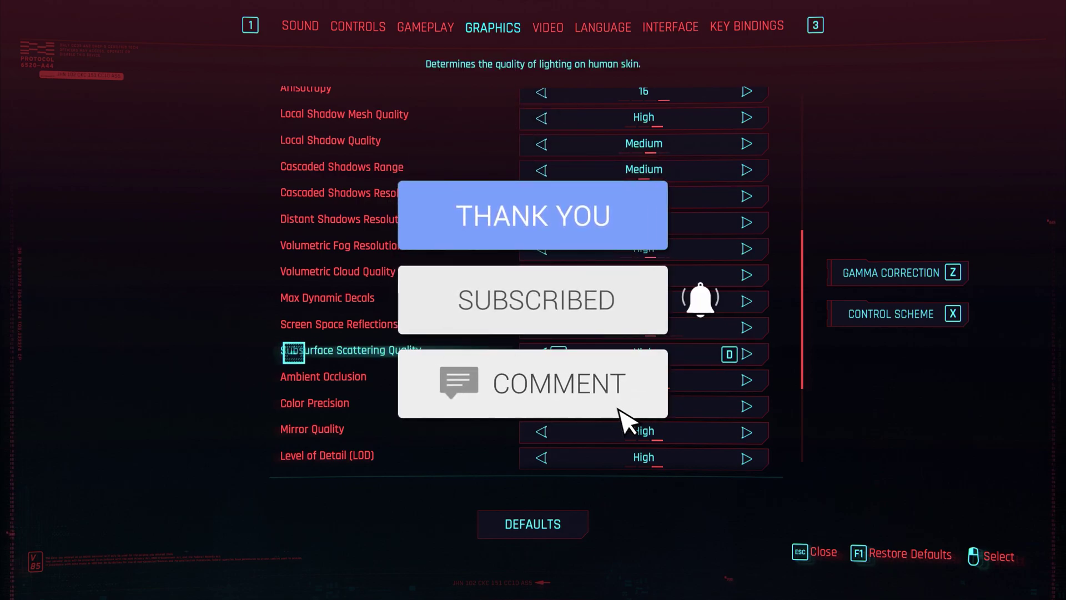
scroll(294, 355, down, 1)
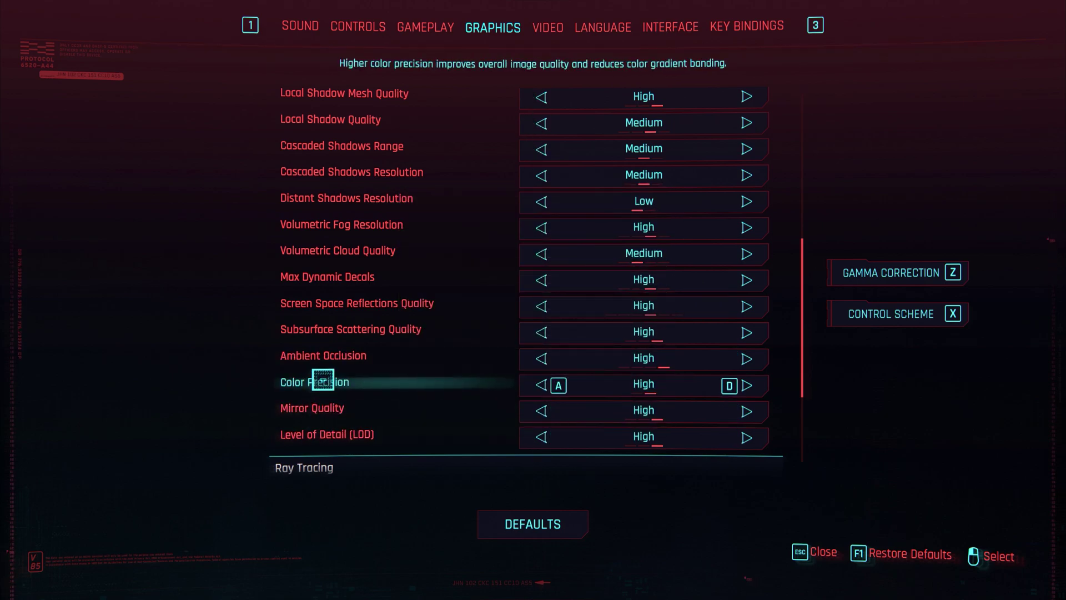
scroll(345, 434, down, 3)
scroll(315, 400, down, 1)
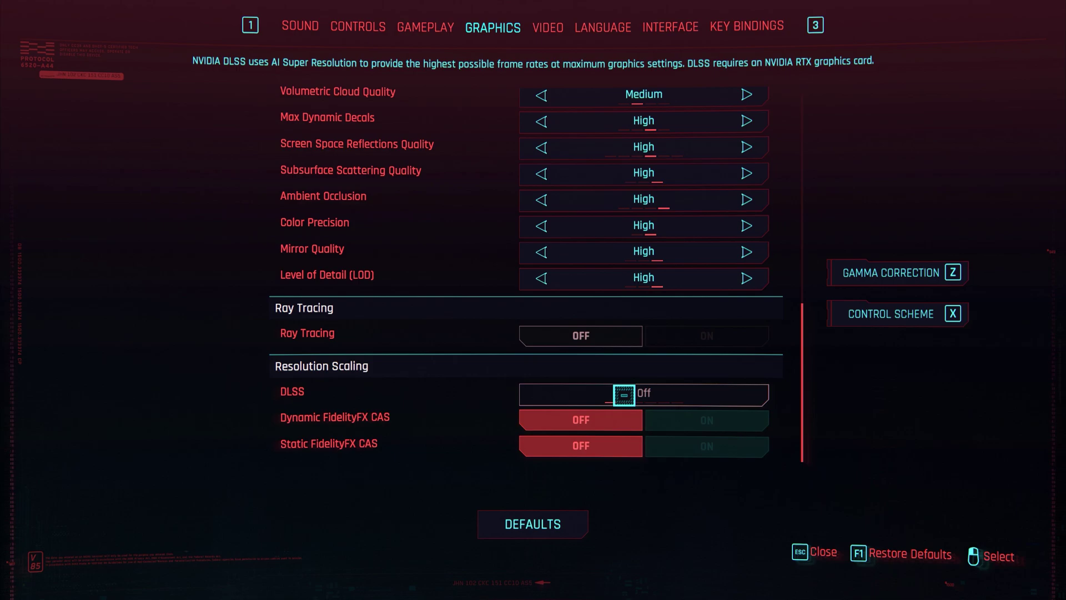
scroll(624, 395, up, 1)
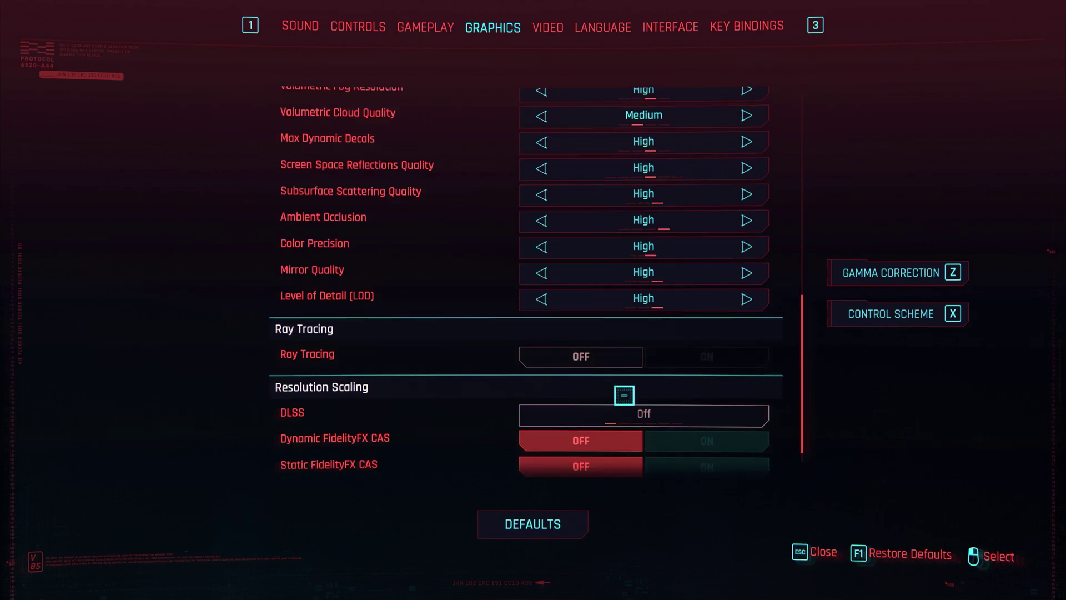
scroll(625, 395, up, 2)
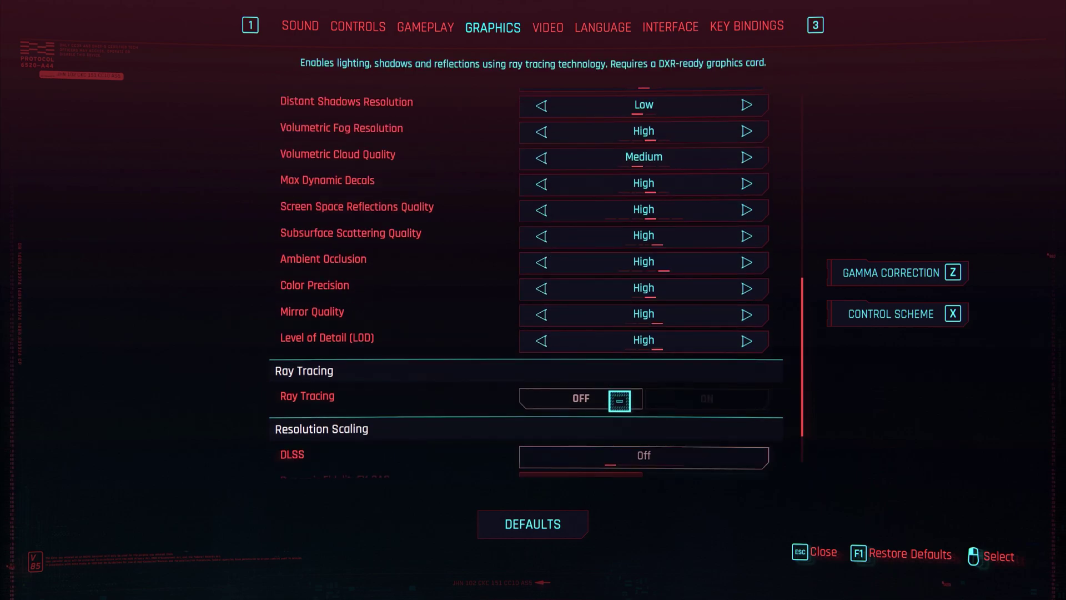
scroll(619, 400, up, 4)
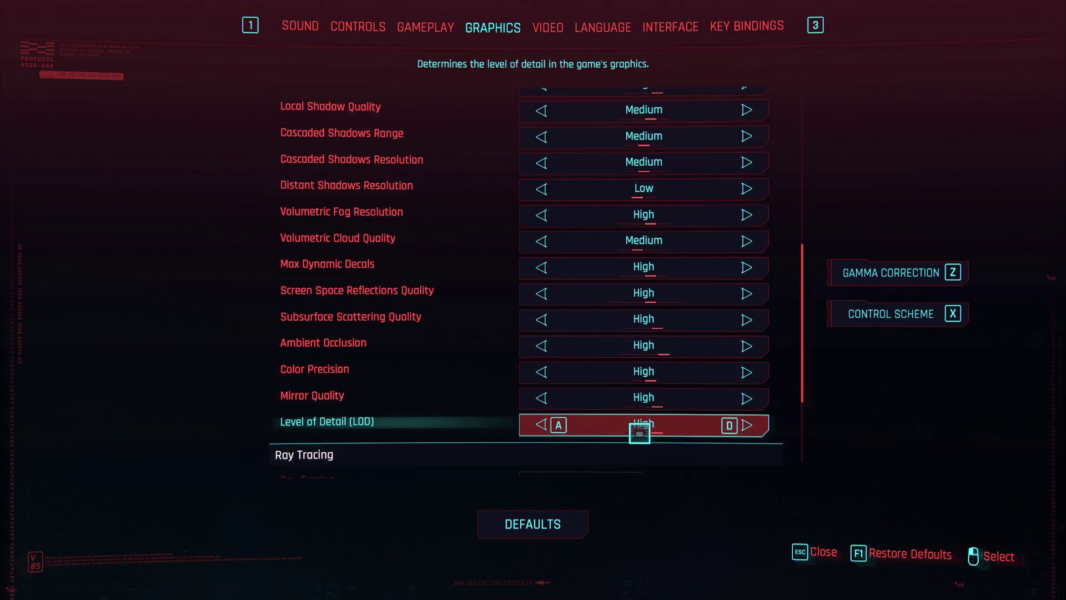
scroll(639, 433, up, 2)
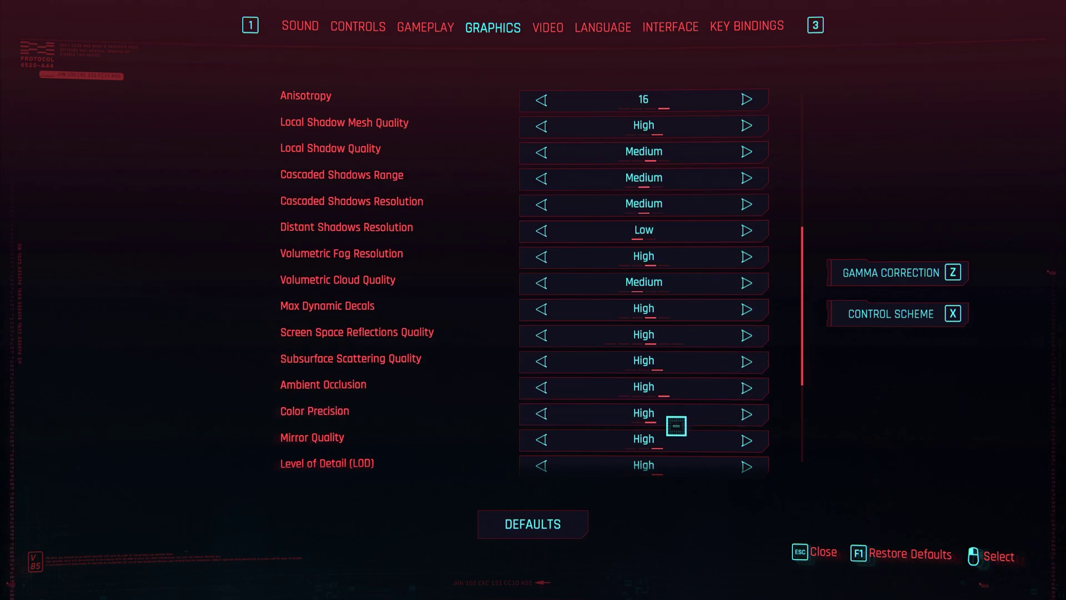
scroll(672, 420, down, 1)
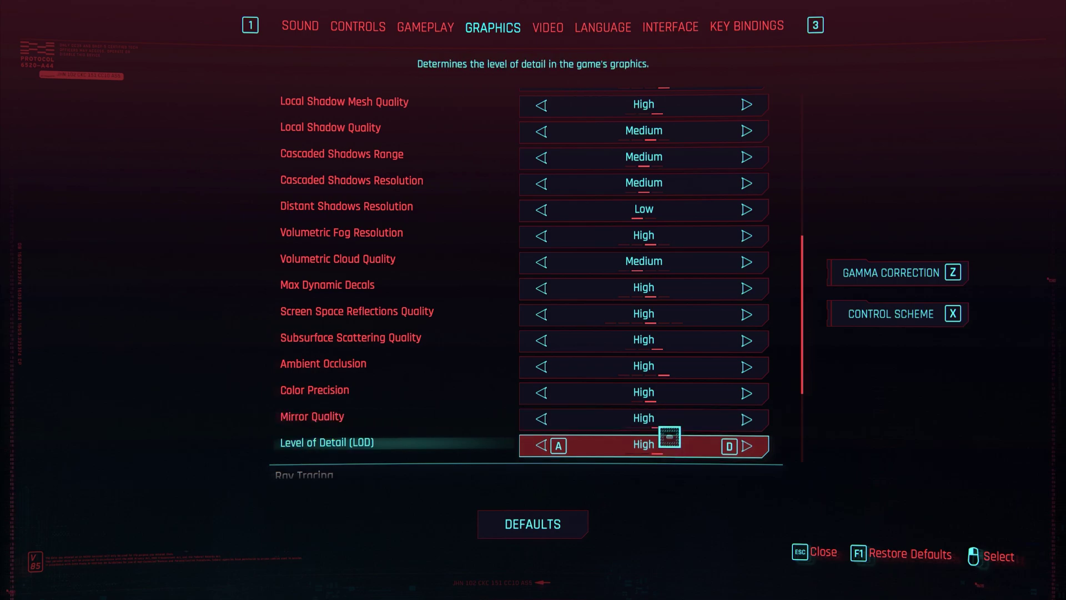